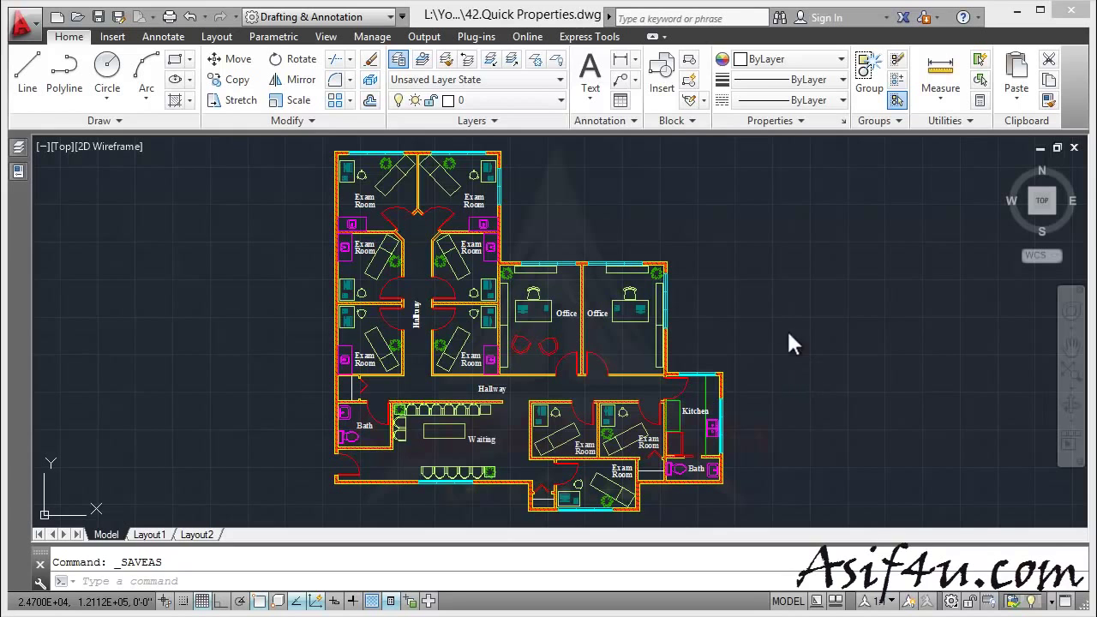
- Select the window block above the right-hand office, show its full properties, and collapse the General, 3D Visualization, Geometry and Misc categories
left_click(617, 265)
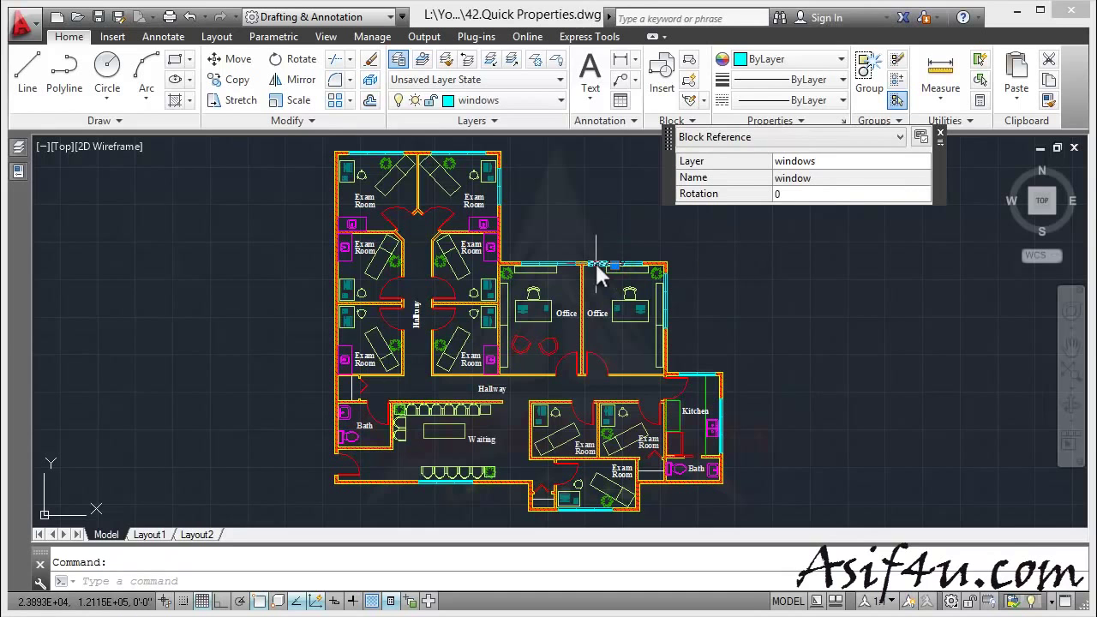
left_click(18, 171)
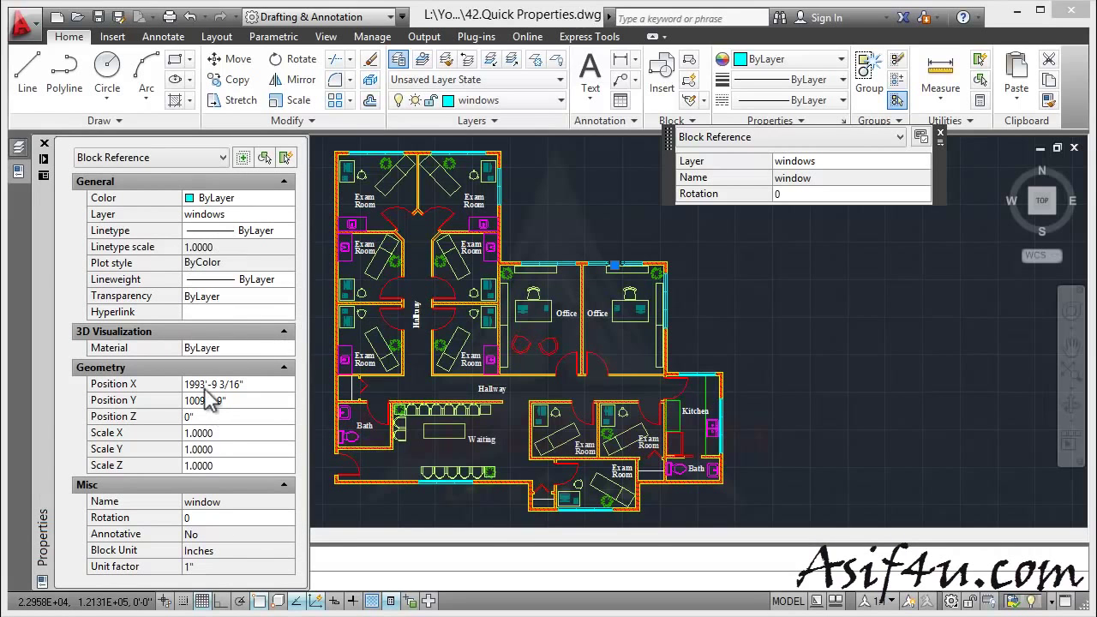
left_click(284, 181)
left_click(284, 200)
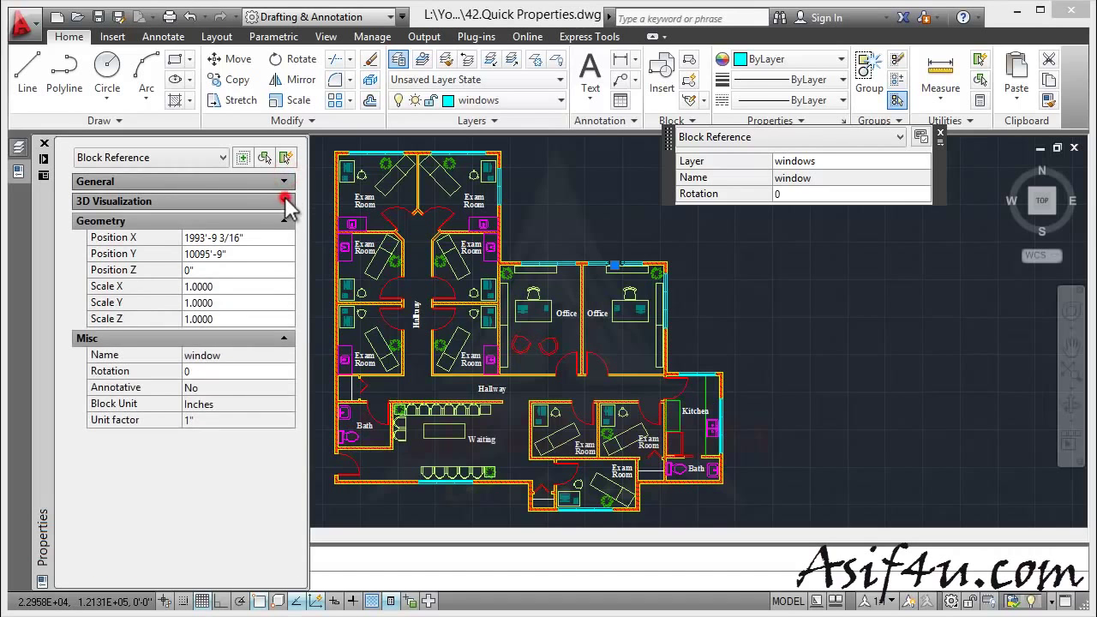
left_click(283, 220)
left_click(283, 240)
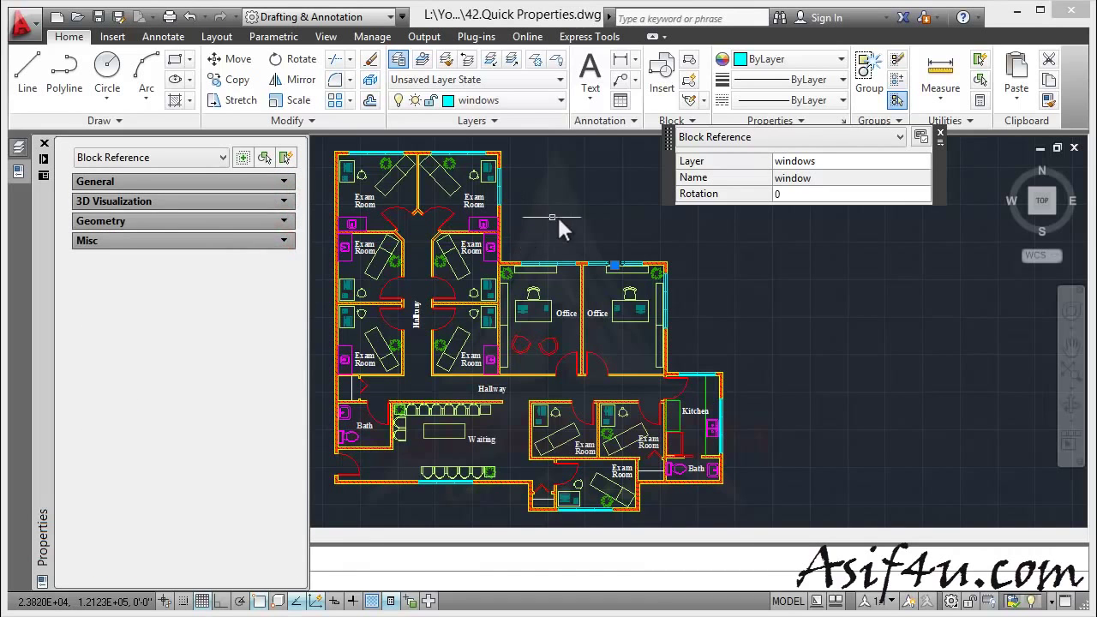
- Close the Properties palette and the Quick Properties panel
key("ctrl+1")
left_click(562, 217)
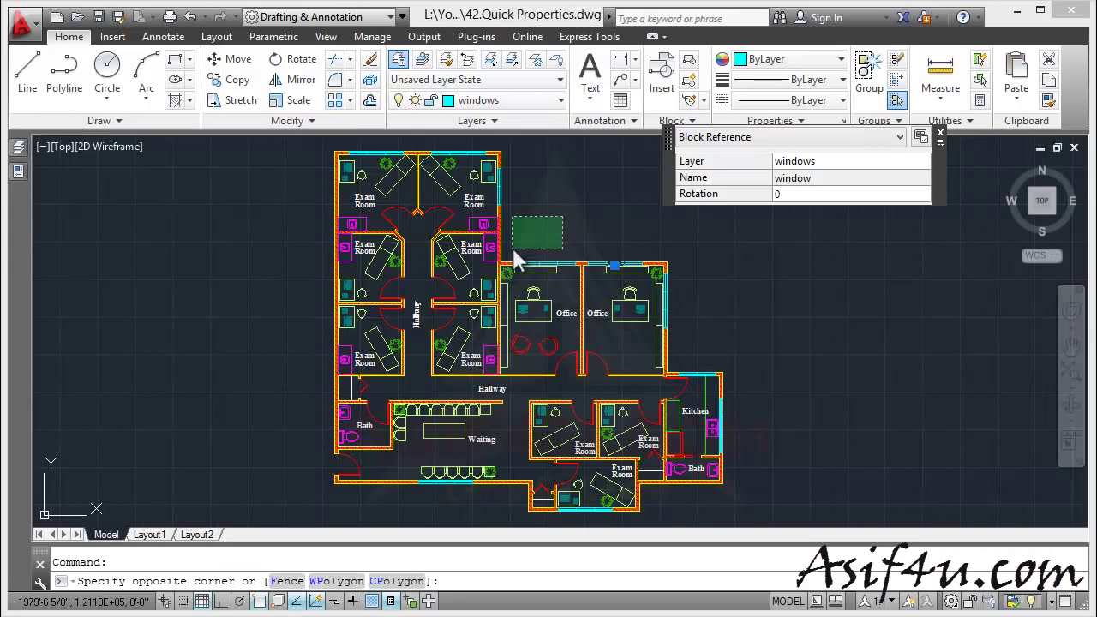
left_click(528, 225)
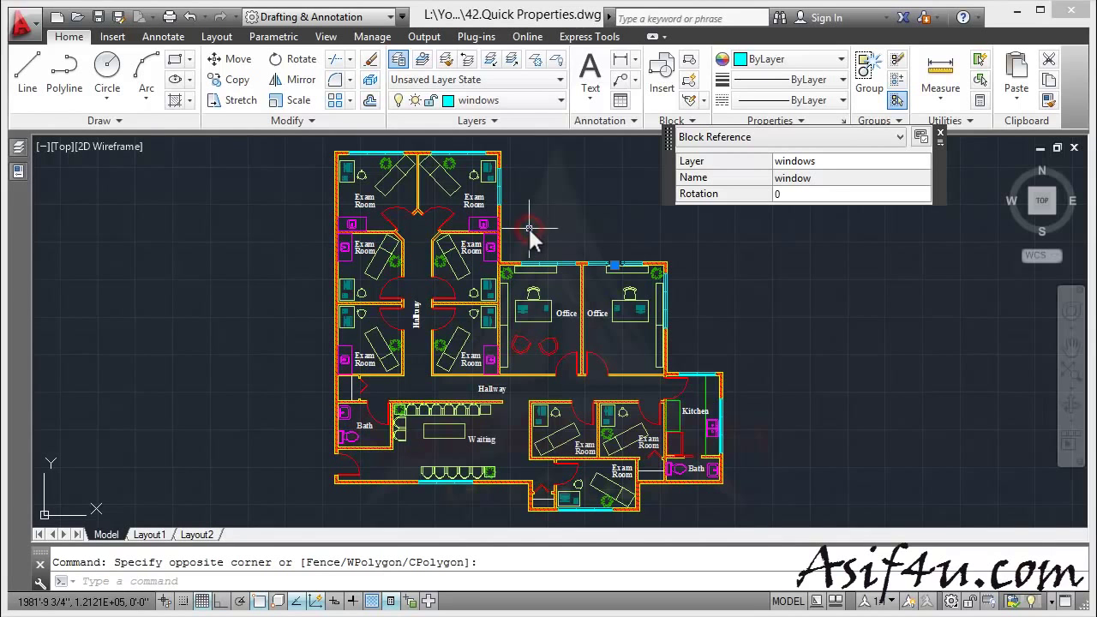
left_click(938, 133)
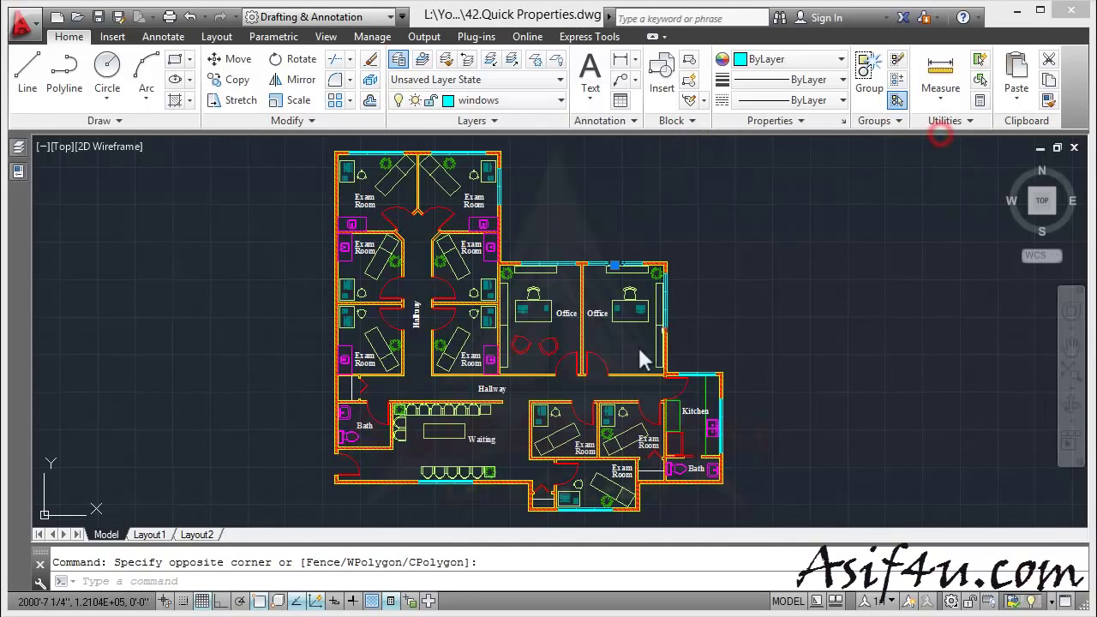
- Add the exam table block in the exam room above the Bath to the selection to view its quick properties
middle_click_drag(466, 444, 548, 391)
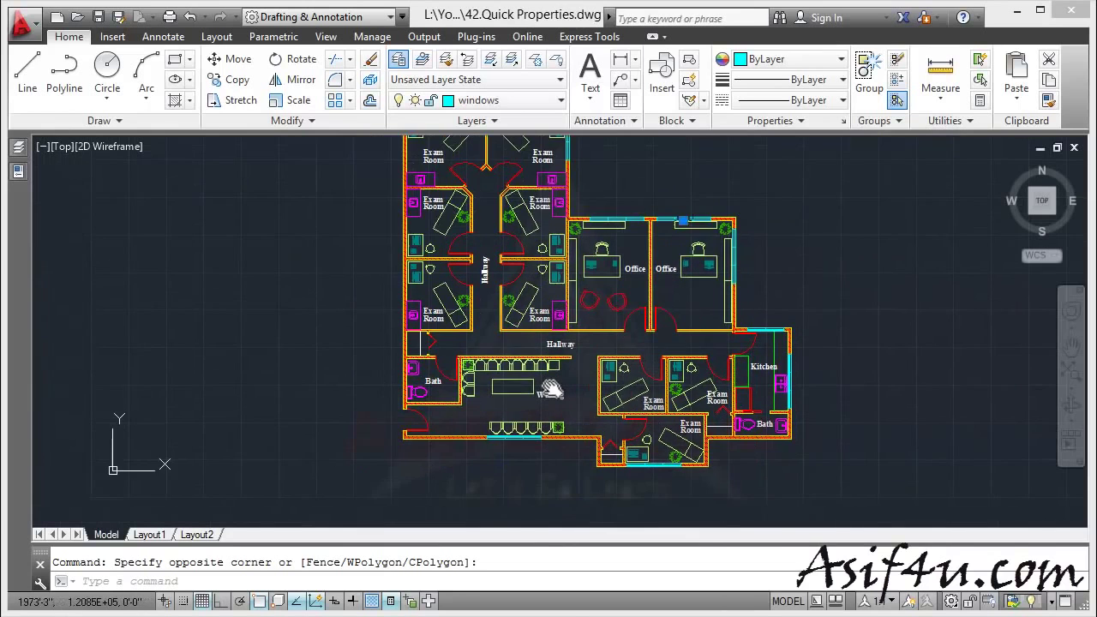
scroll(436, 390, "up", 6)
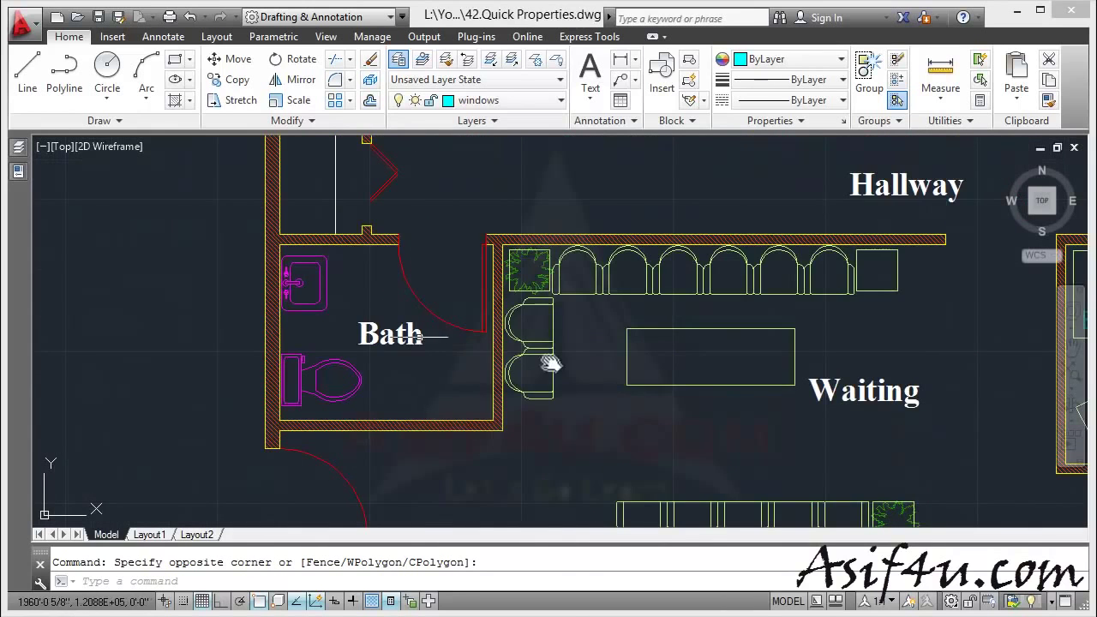
scroll(566, 362, "down", 6)
middle_click_drag(588, 294, 588, 348)
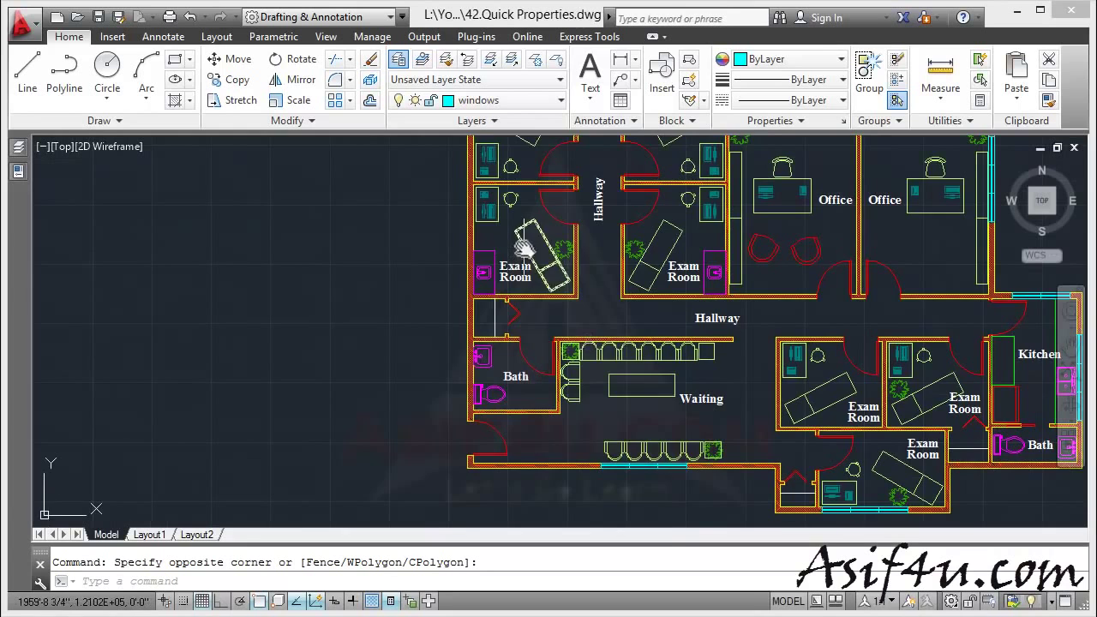
scroll(524, 249, "up", 2)
middle_click_drag(592, 274, 557, 286)
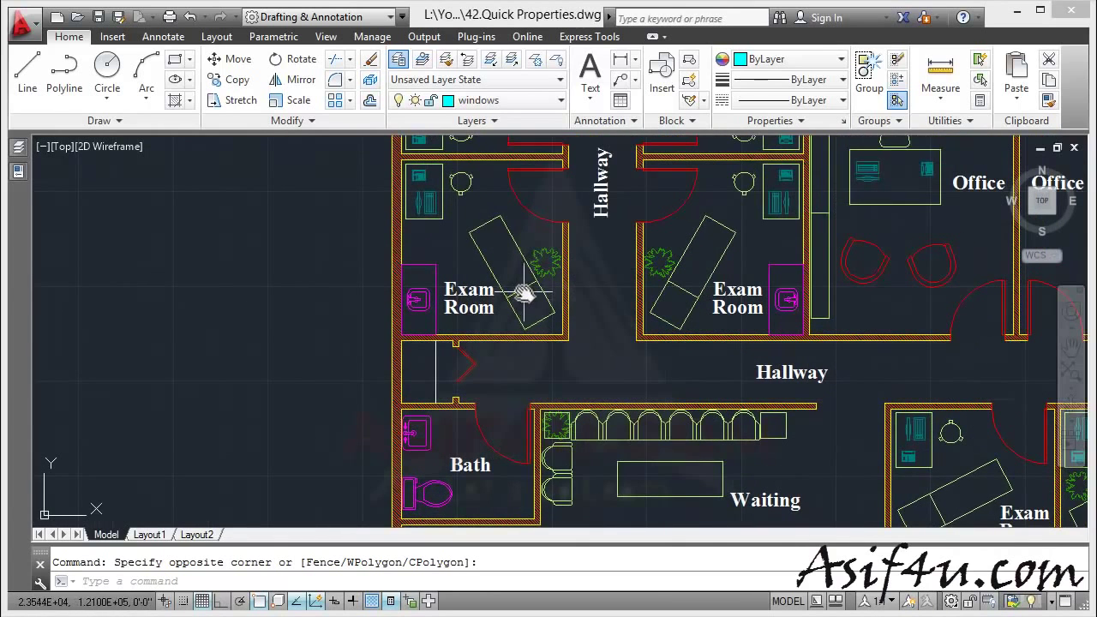
left_click(523, 293)
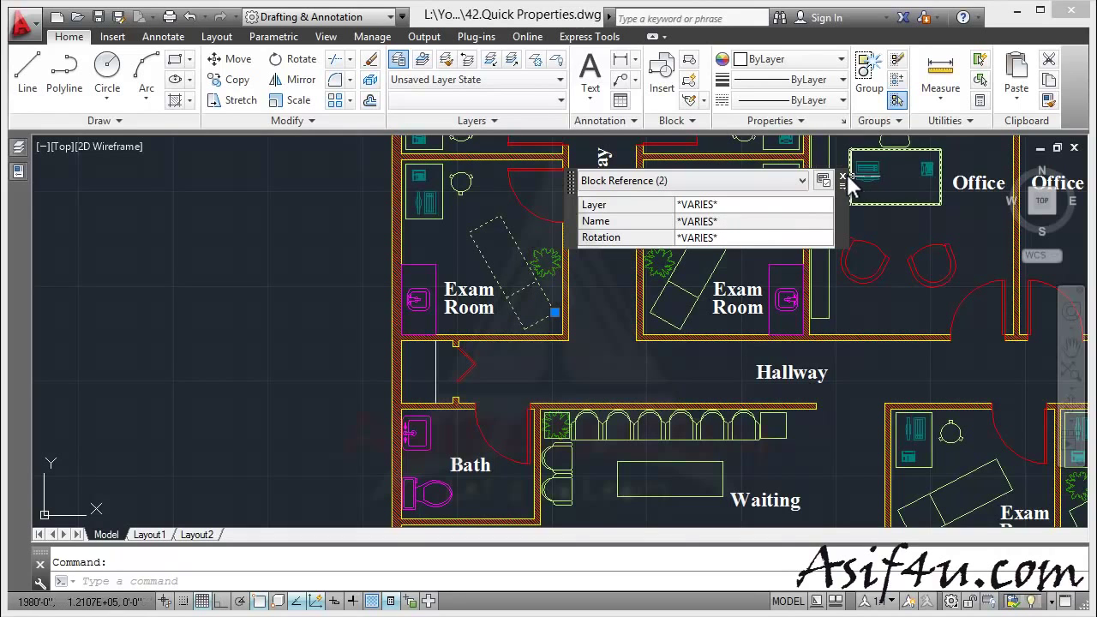
- Add the horizontal wall line below the entrance door to the selection to view the quick properties of the mixed objects
scroll(738, 313, "down", 5)
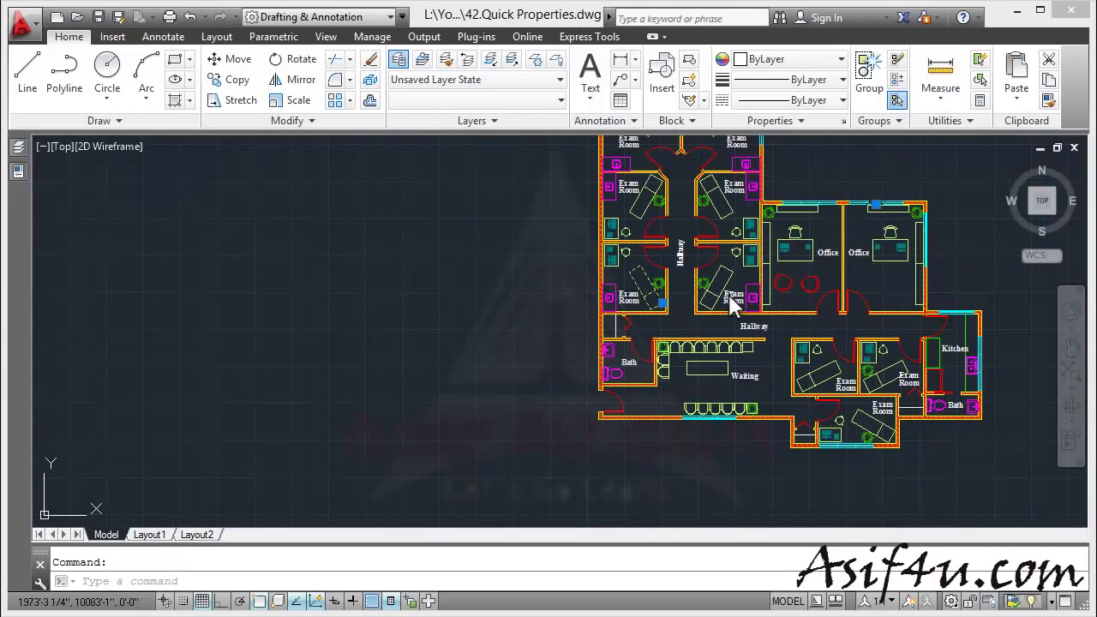
middle_click_drag(648, 300, 606, 317)
scroll(522, 406, "up", 6)
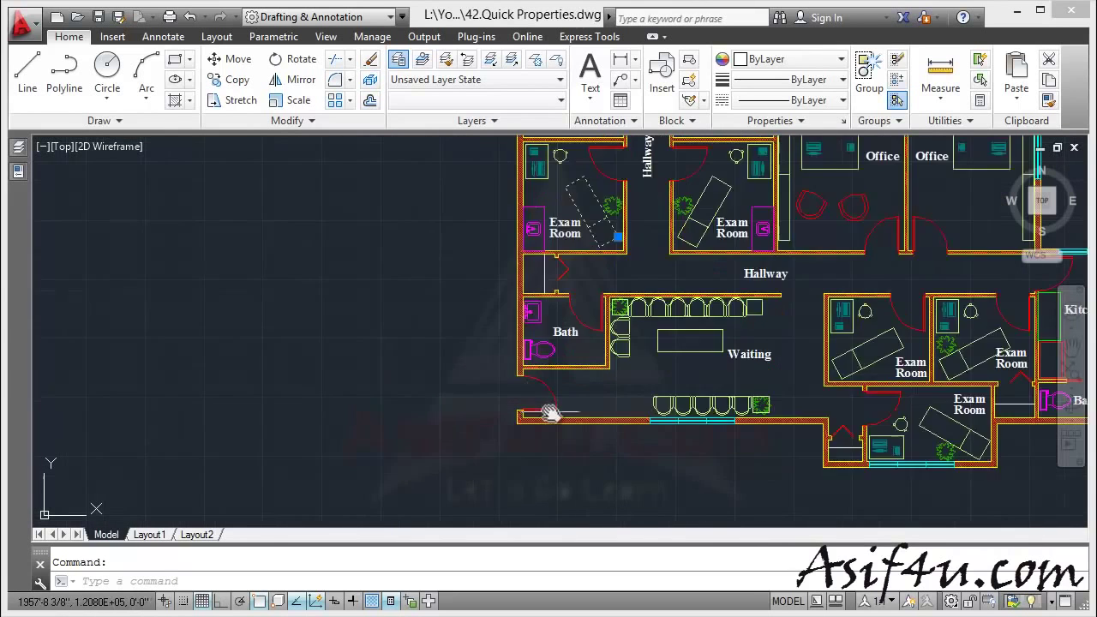
left_click(549, 428)
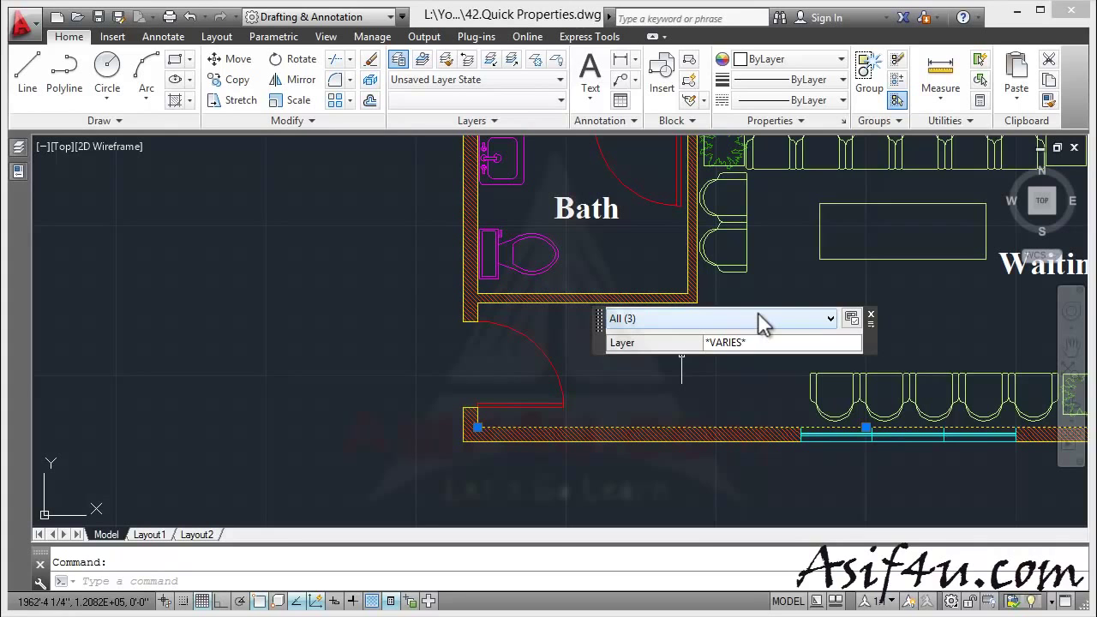
- Customize the Quick Properties of Line objects to include Linetype scale and Lineweight, and apply the changes
left_click(851, 319)
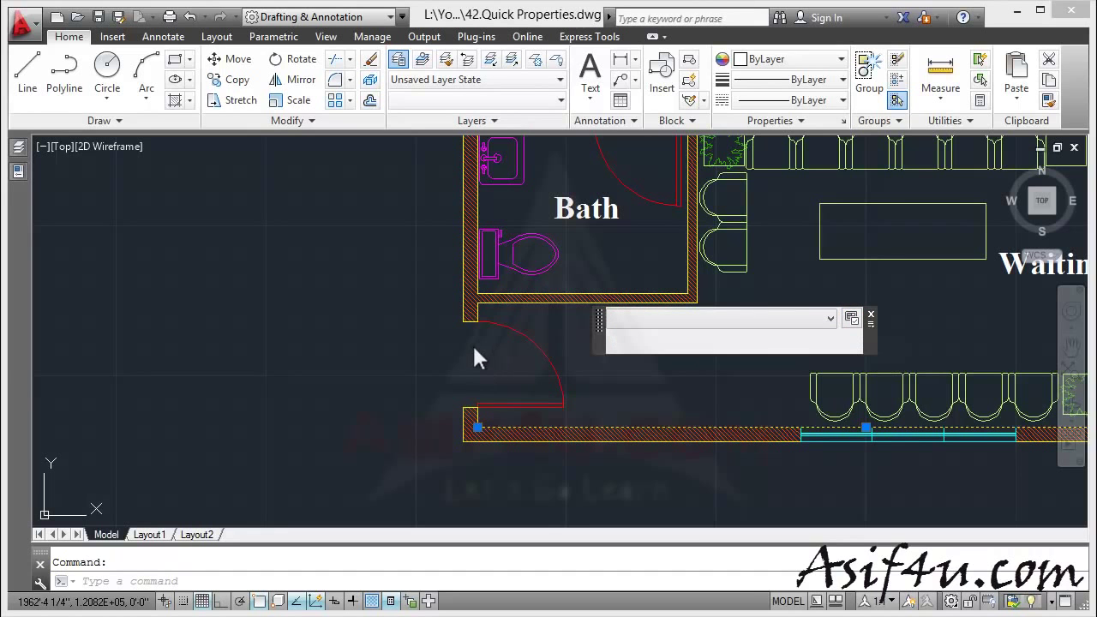
left_click(658, 380)
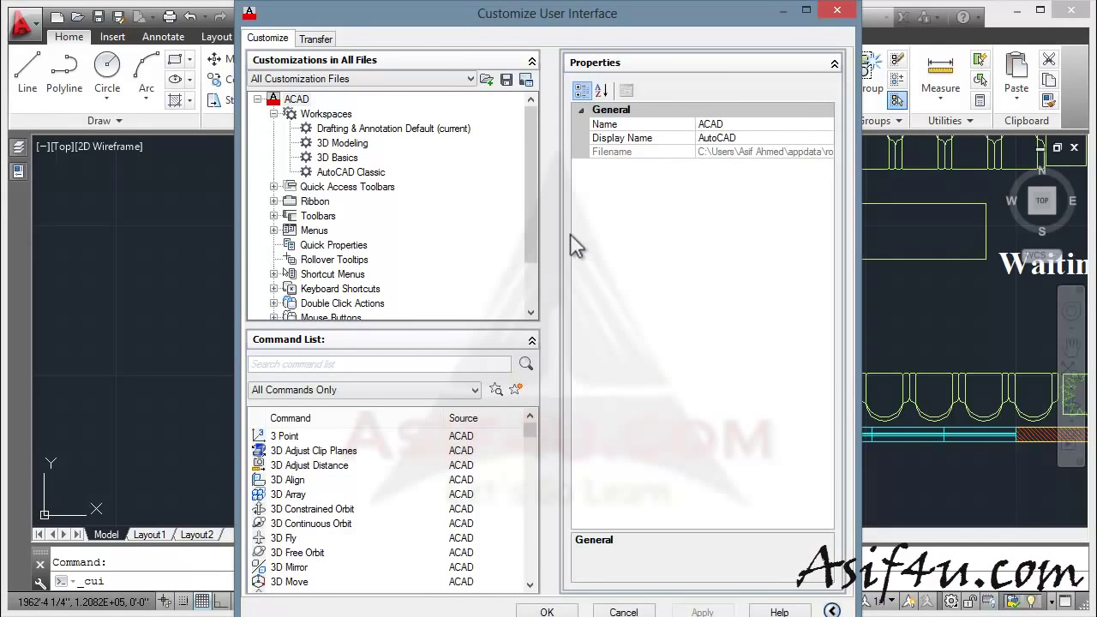
left_click(334, 245)
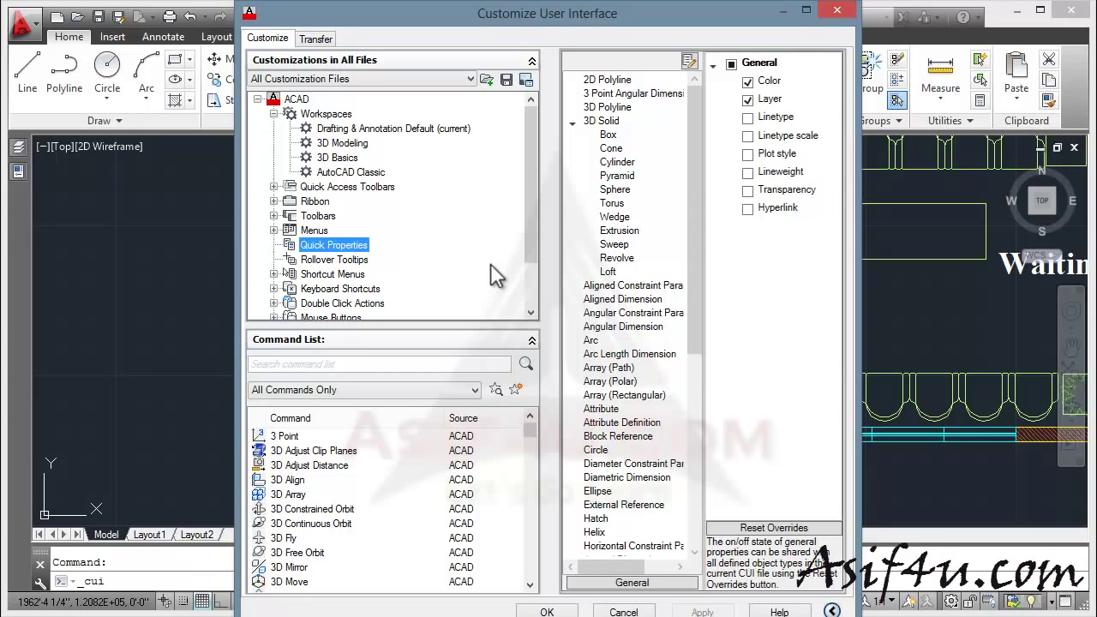
left_click_drag(691, 285, 696, 383)
left_click(592, 412)
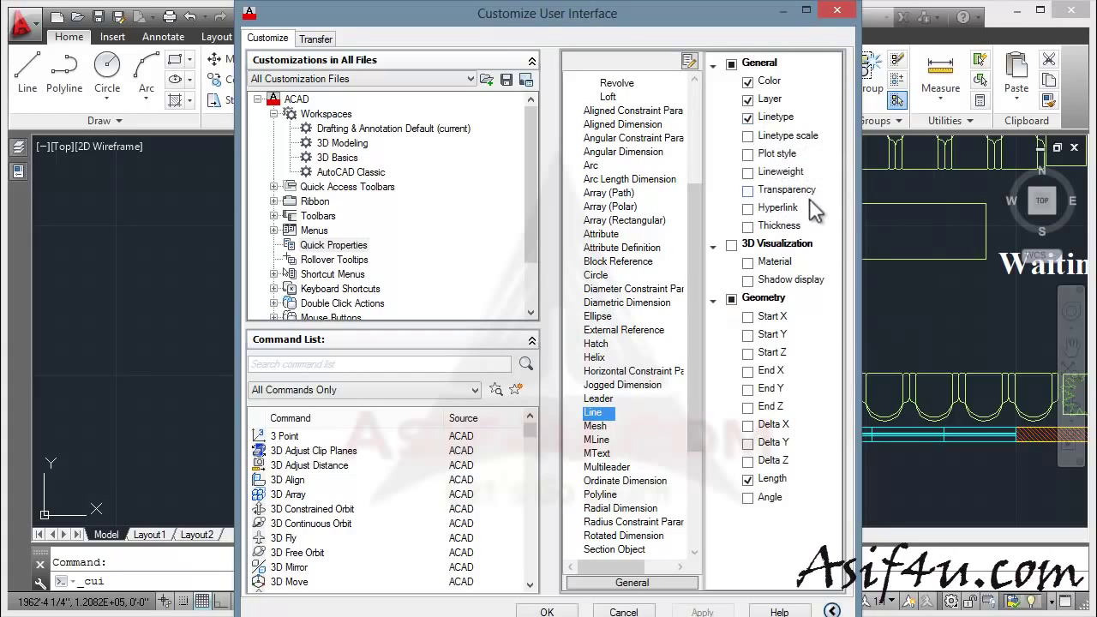
left_click(747, 136)
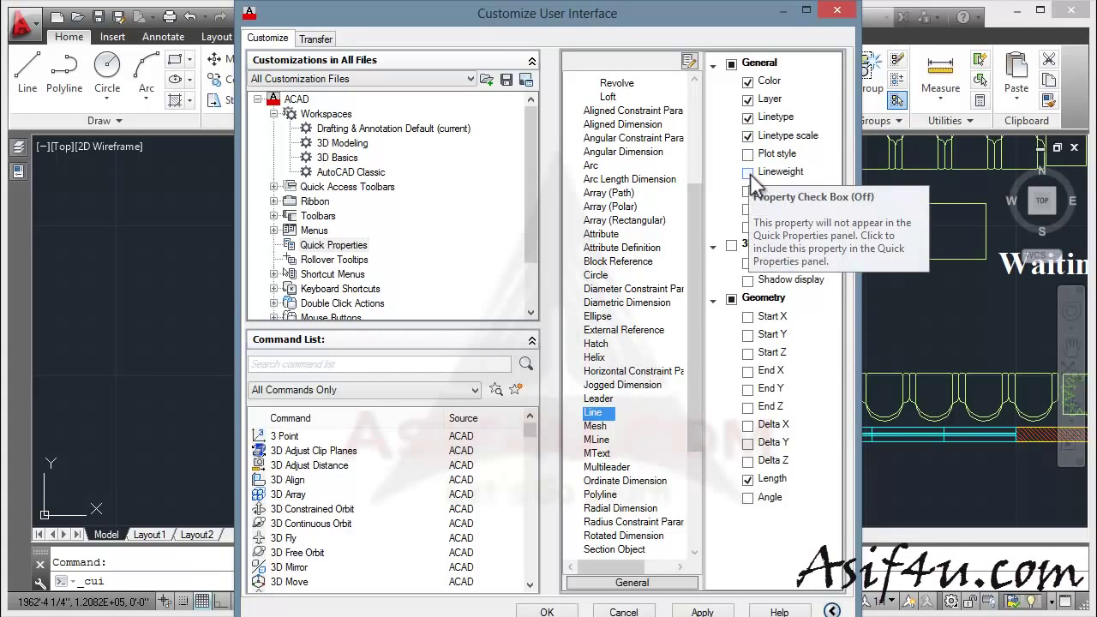
left_click(748, 172)
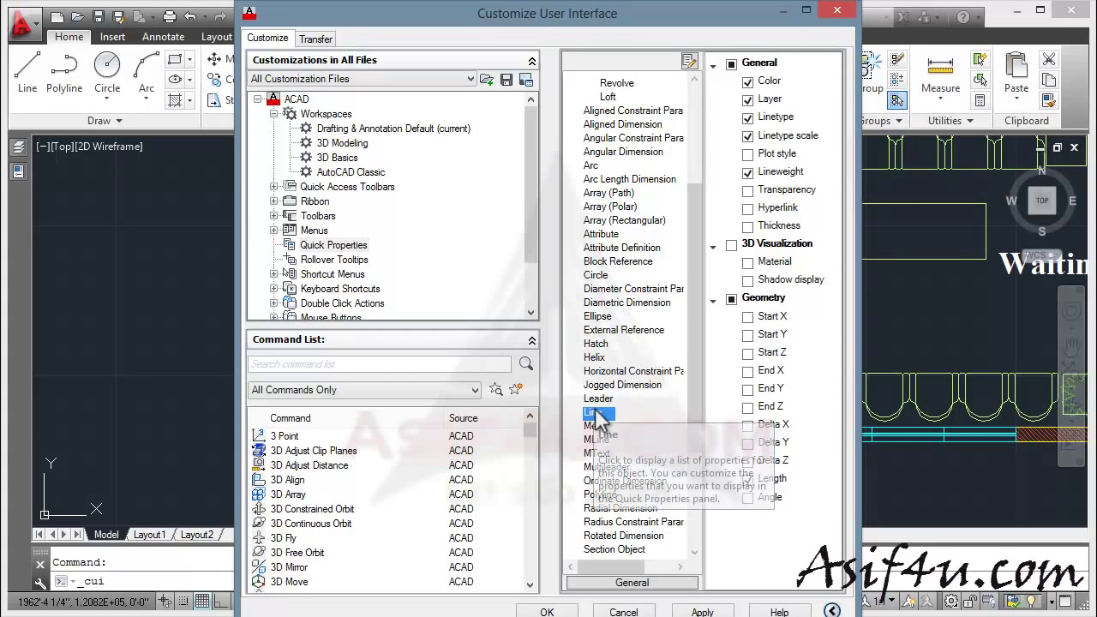
left_click(702, 612)
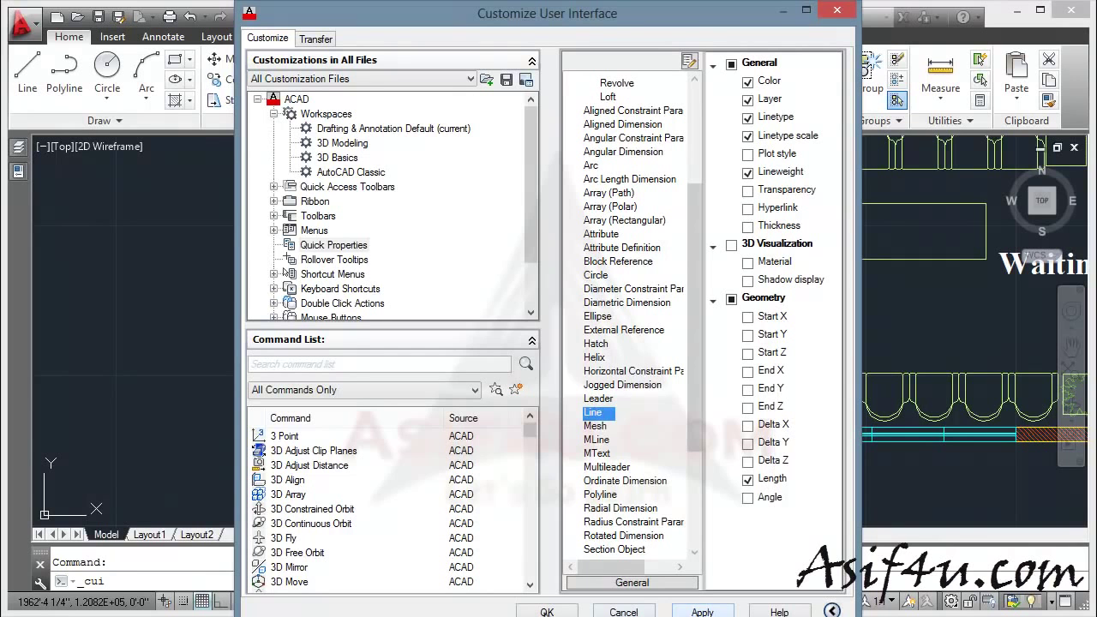
left_click(546, 612)
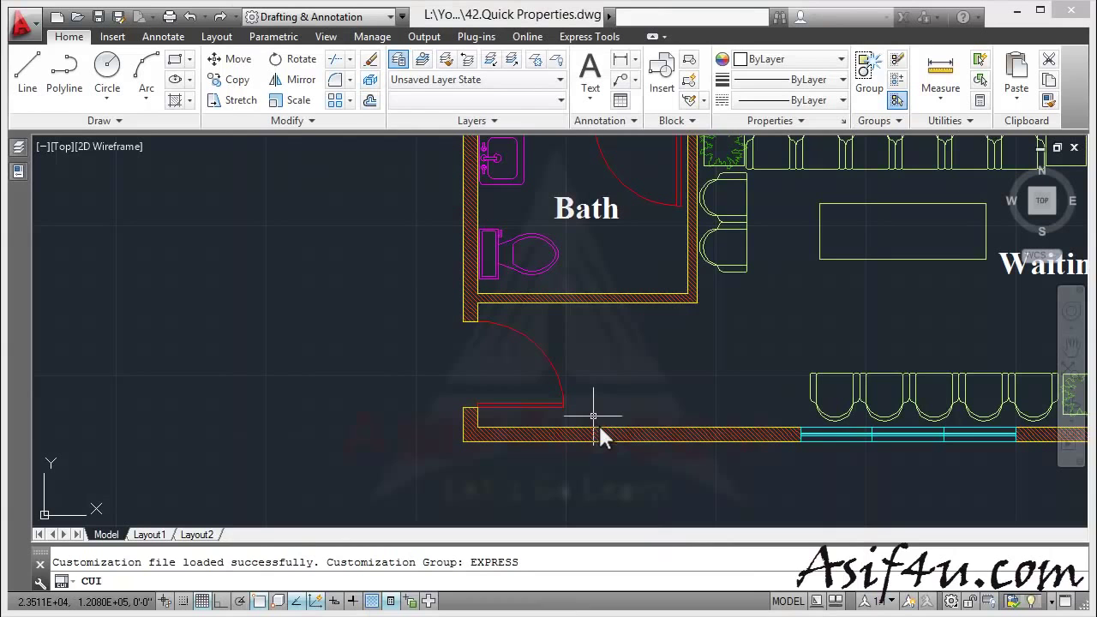
- Select the wall line below the entrance door, compare its quick properties with its full properties, and clear the selection
left_click(629, 428)
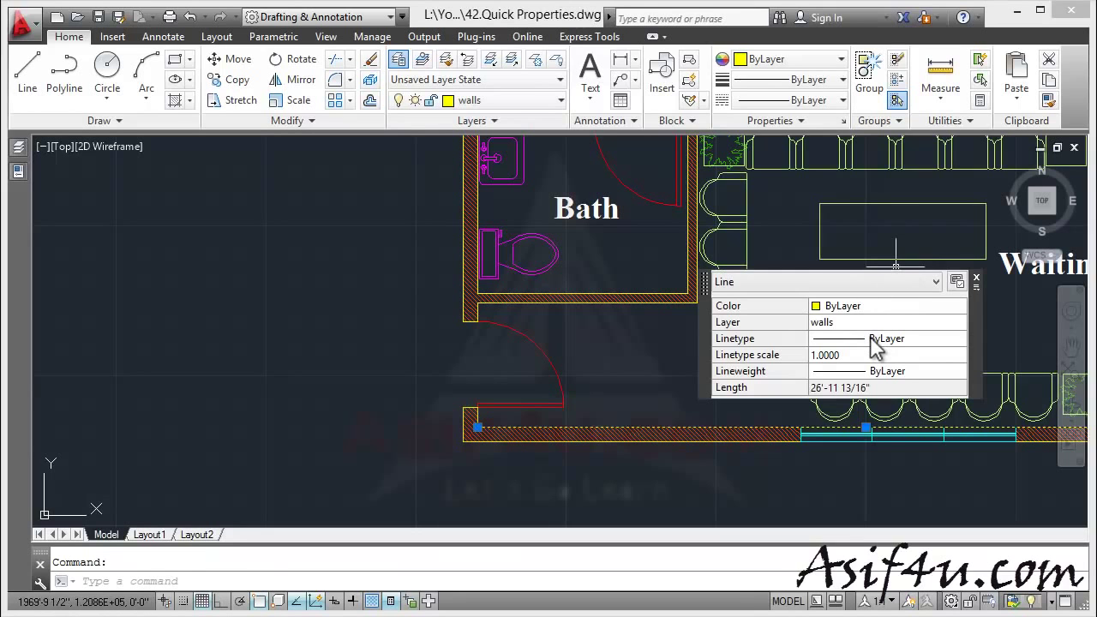
scroll(868, 336, "down", 2)
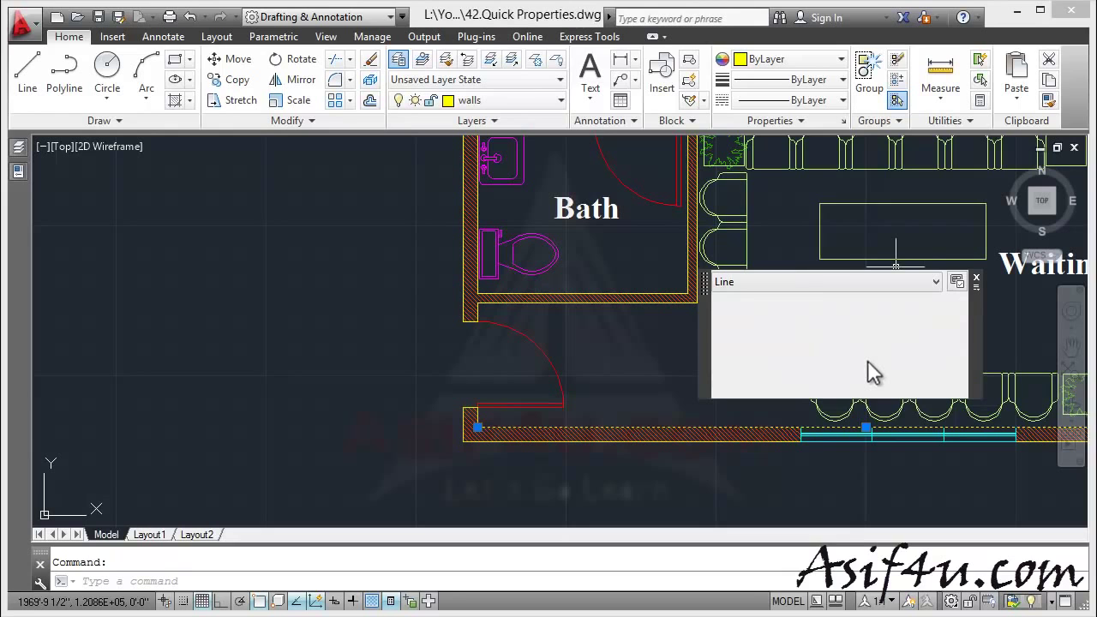
scroll(868, 362, "up", 2)
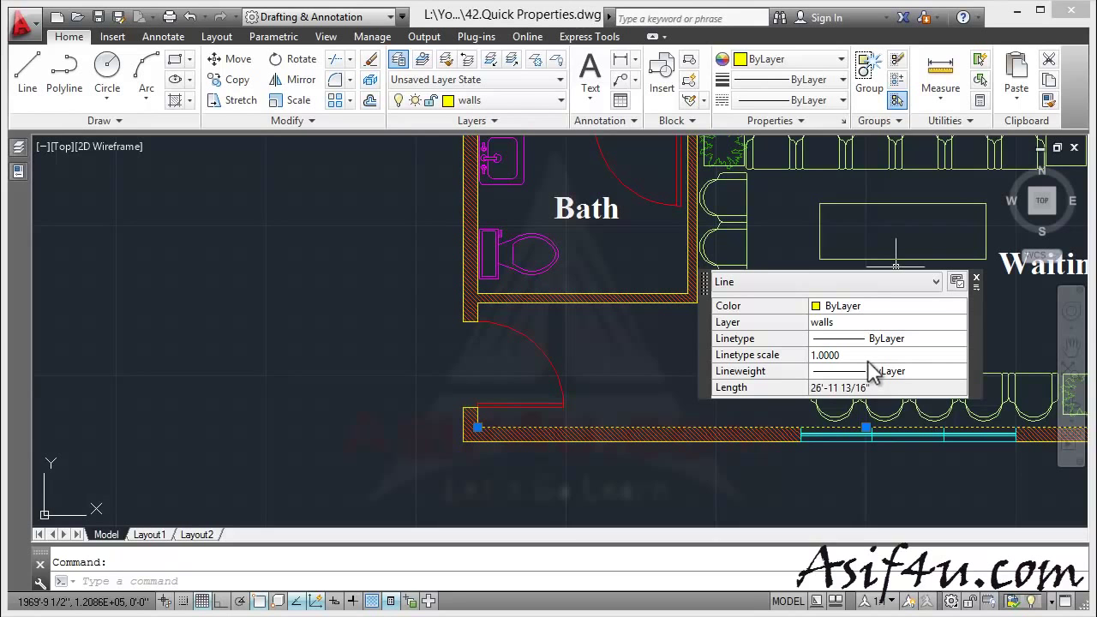
mouse_move(26, 169)
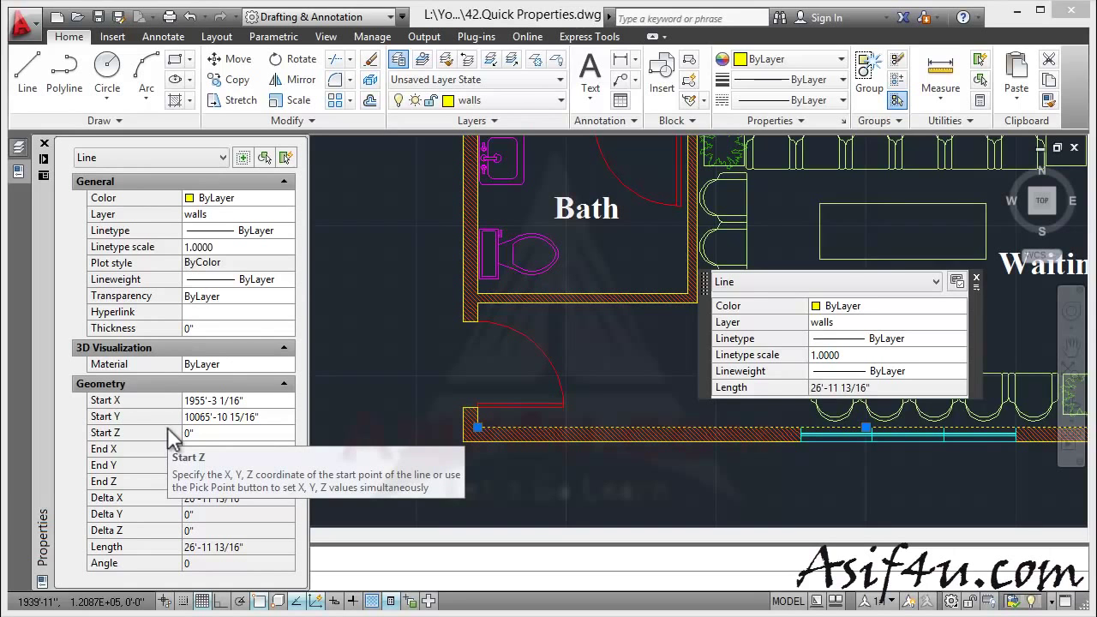
key("Escape")
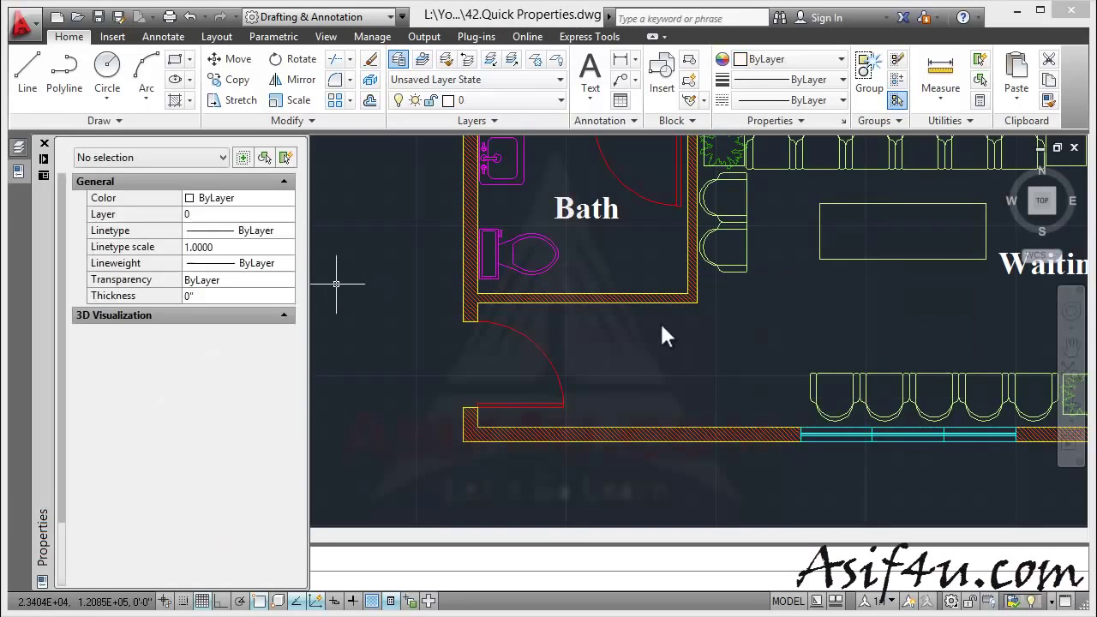
- Select the wall line below the entrance door and open the Quick Properties customization for object types
left_click(557, 426)
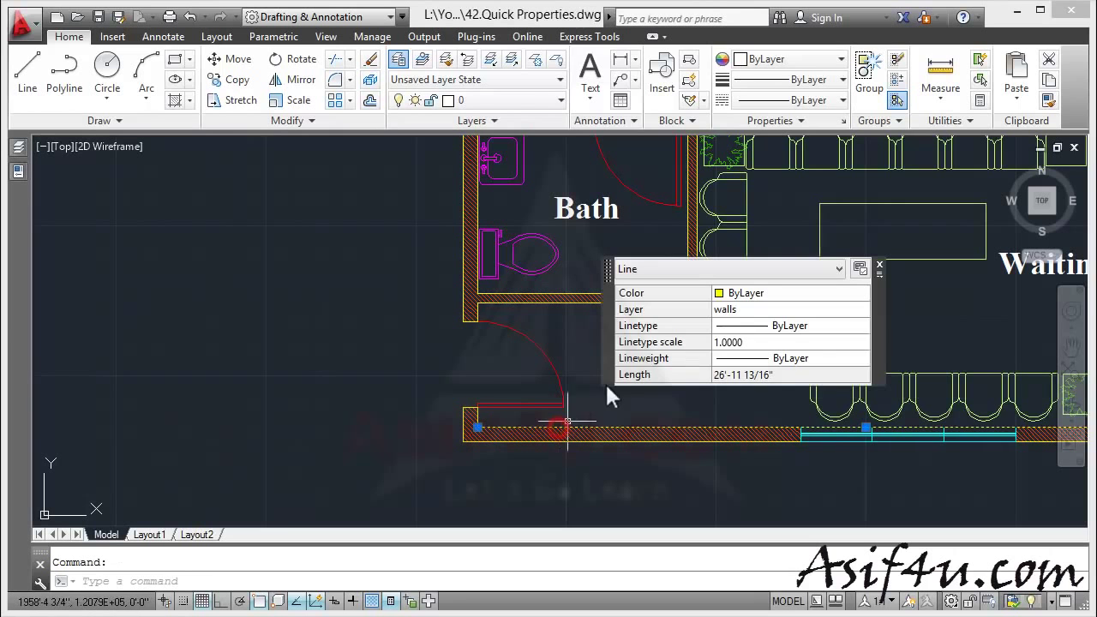
left_click(859, 268)
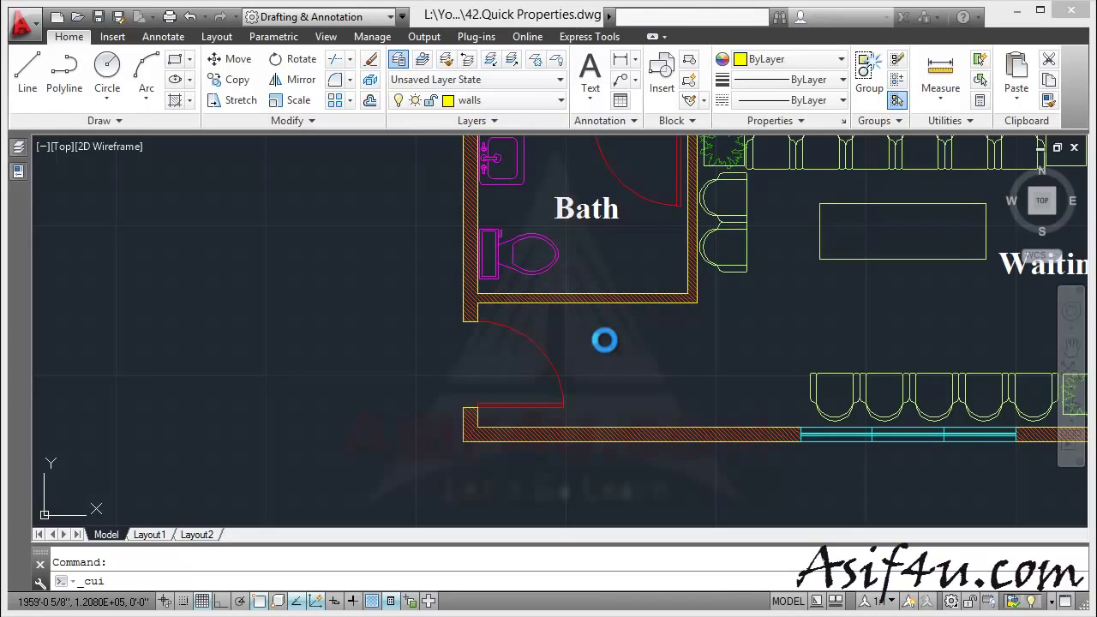
left_click(663, 380)
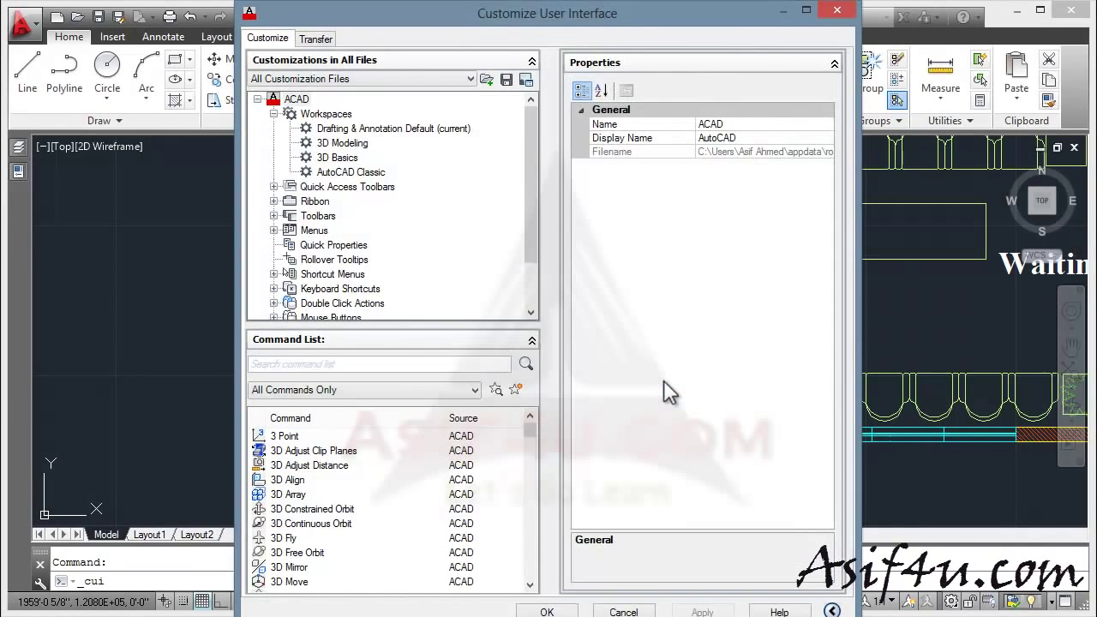
left_click(319, 244)
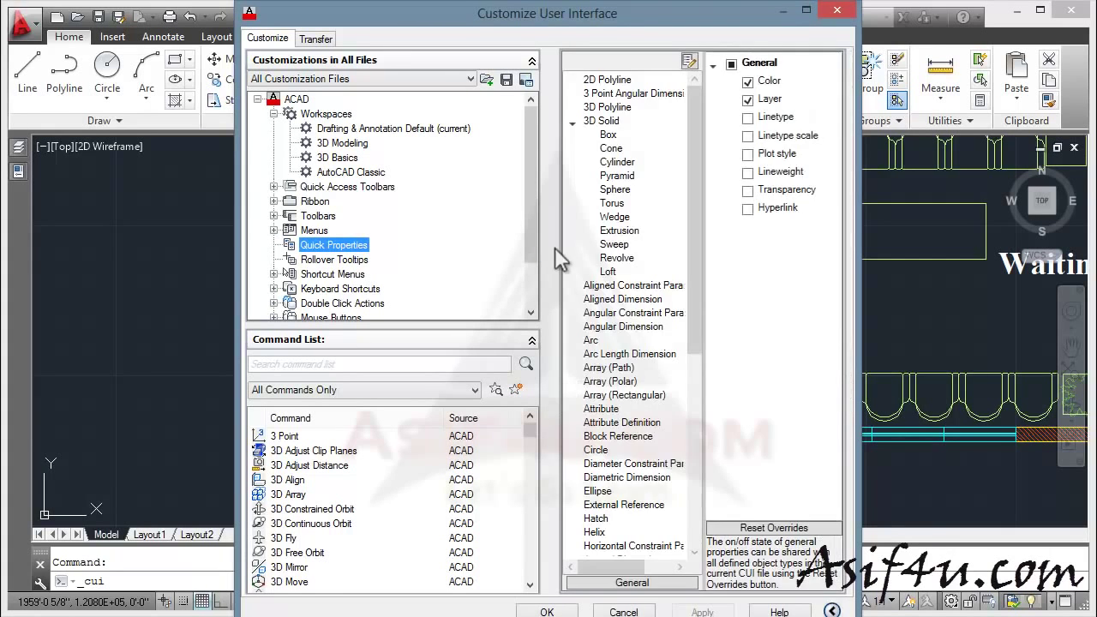
- Add Linetype scale and Lineweight to the Quick Properties of Circle objects, and apply the changes
left_click(574, 124)
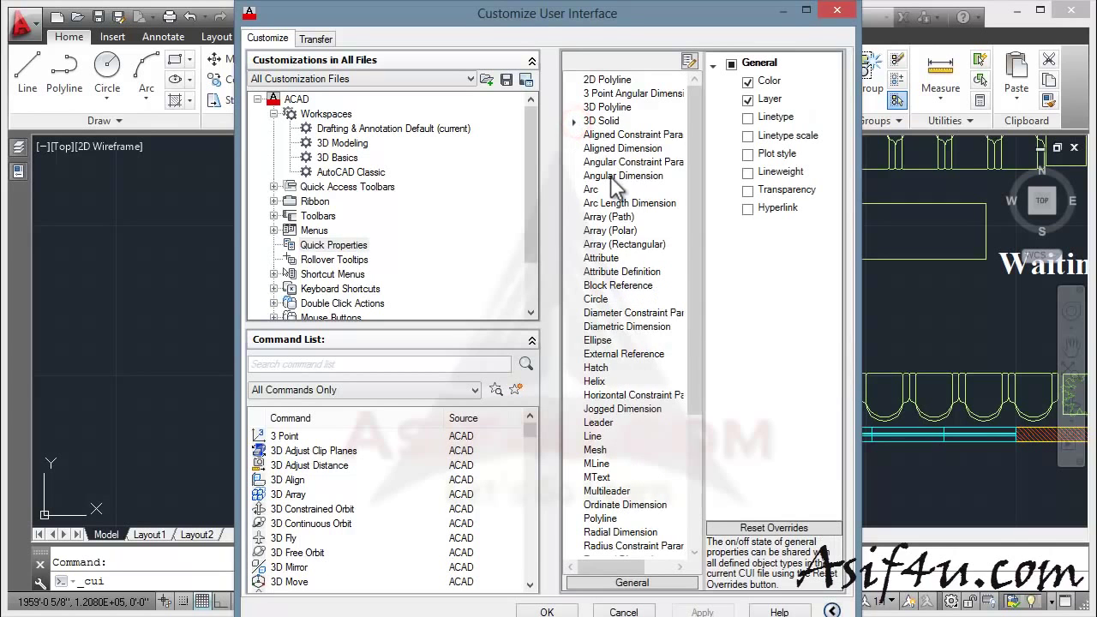
scroll(625, 197, "down", 3)
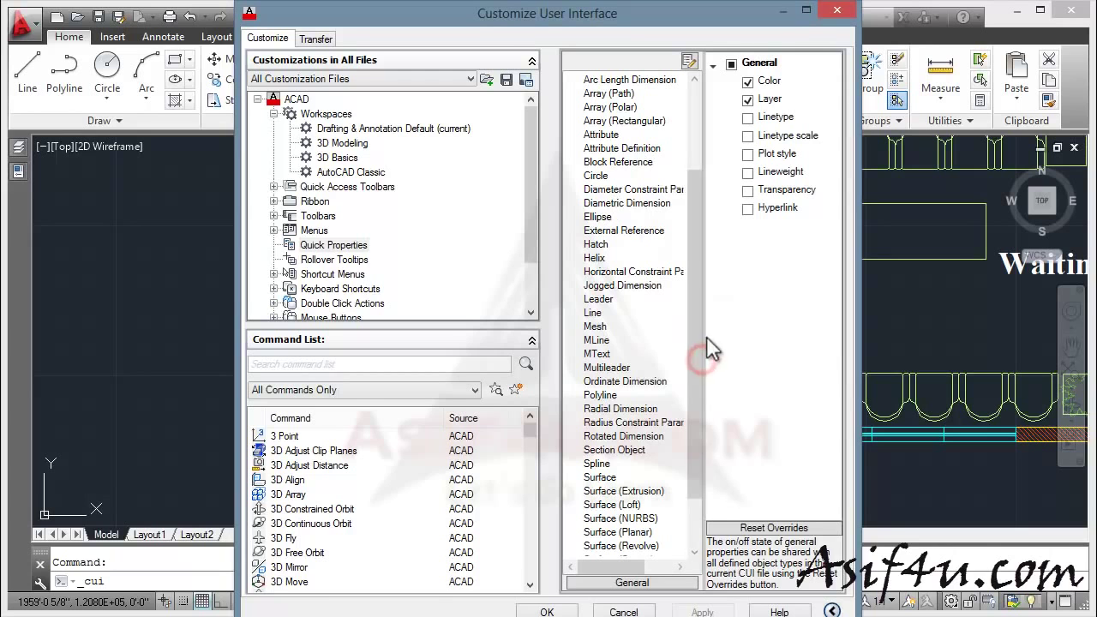
left_click(605, 162)
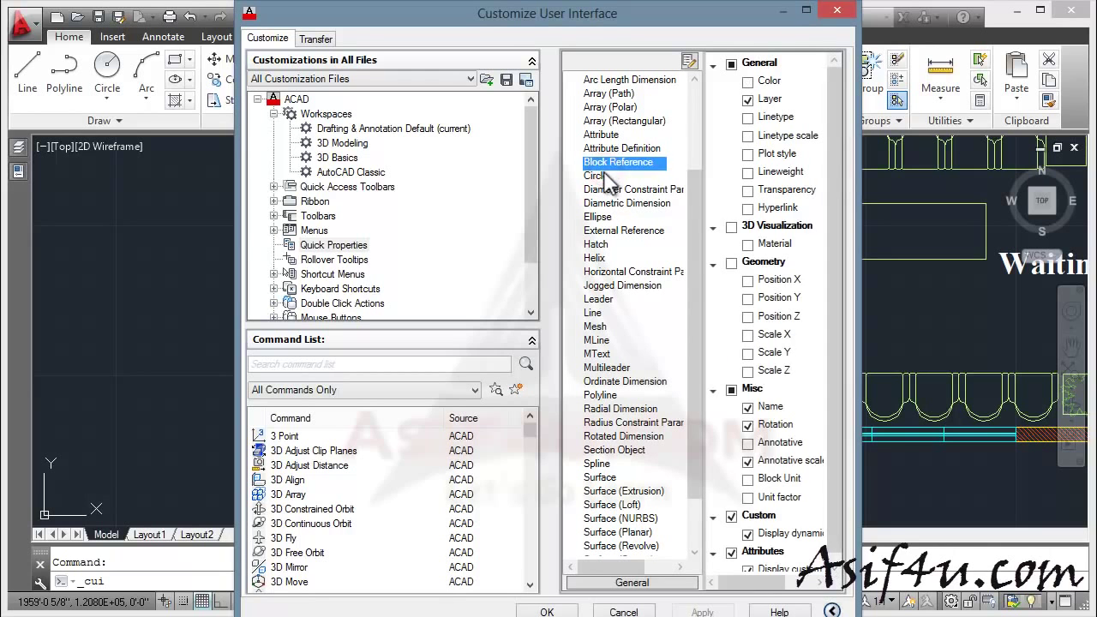
left_click(599, 175)
left_click(747, 135)
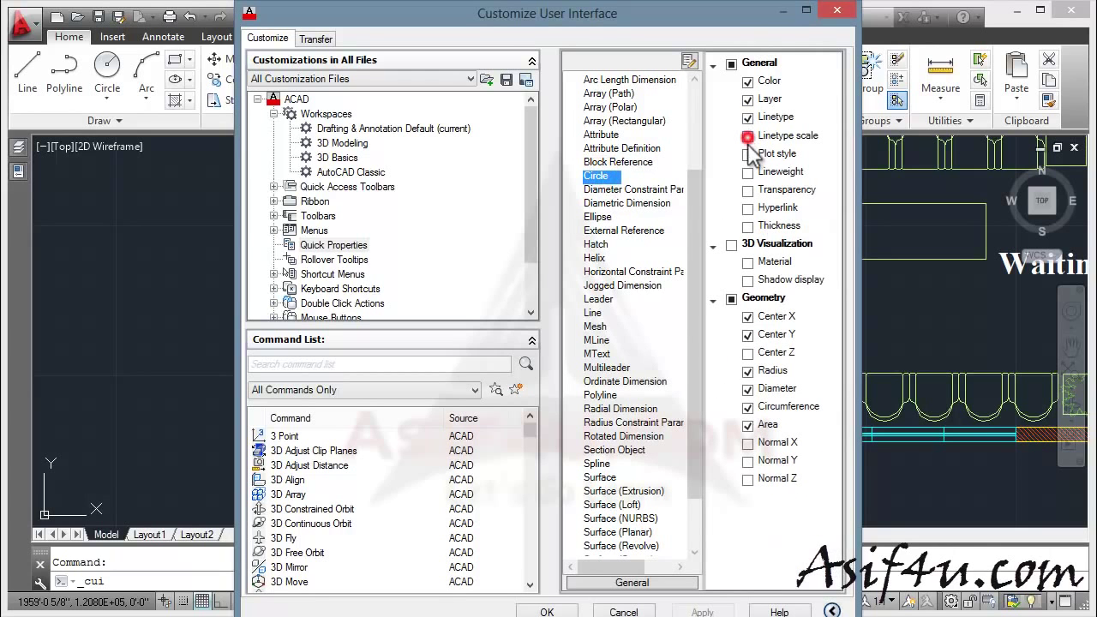
left_click(747, 173)
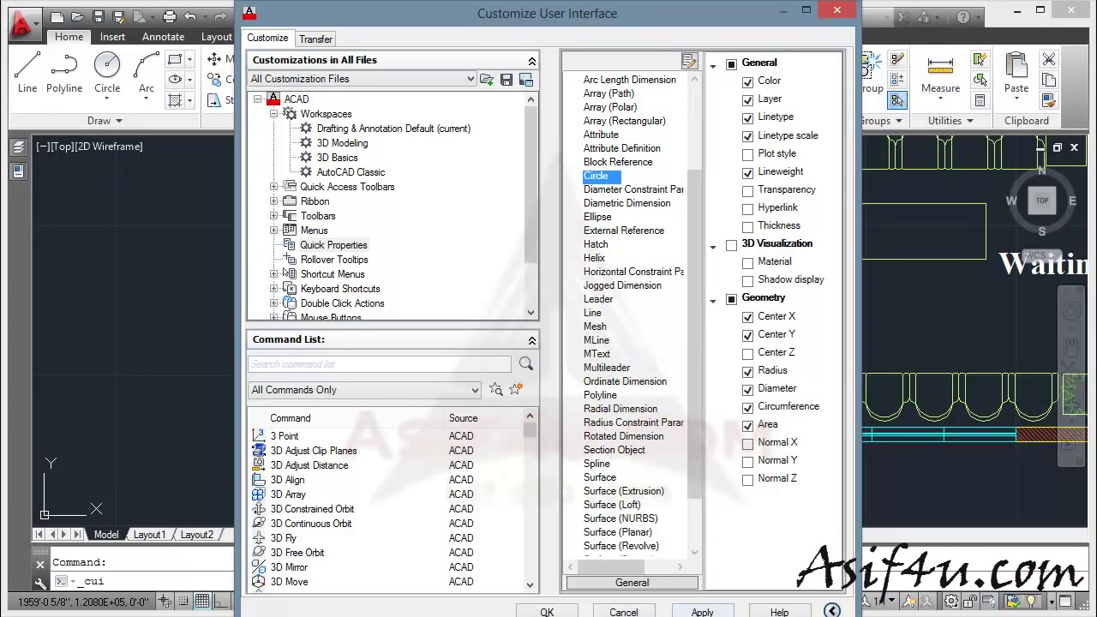
left_click(702, 612)
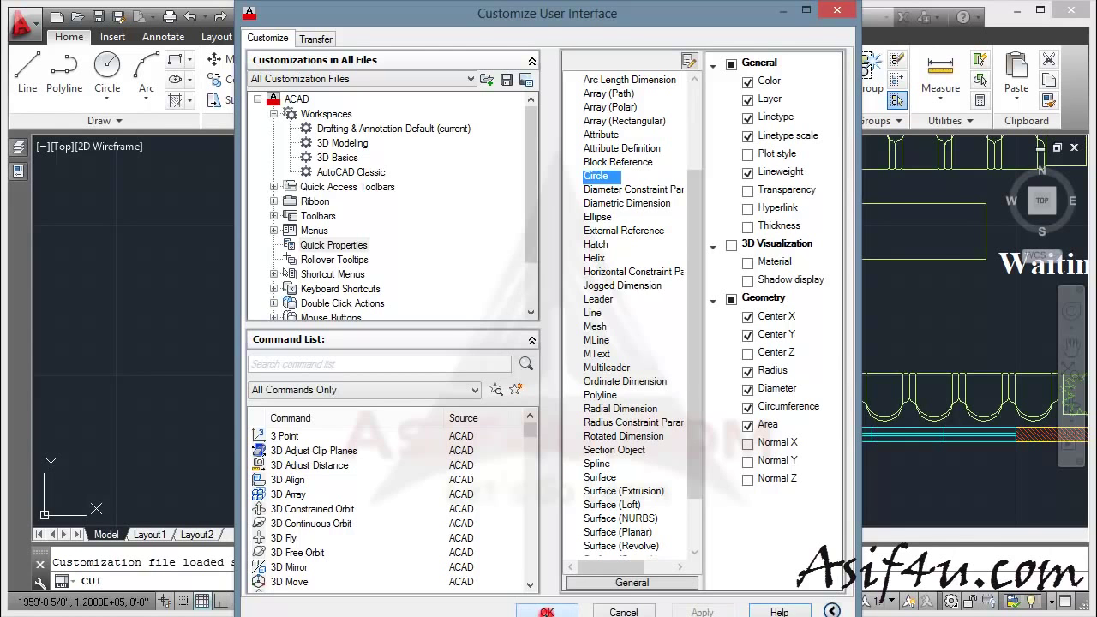
left_click(546, 612)
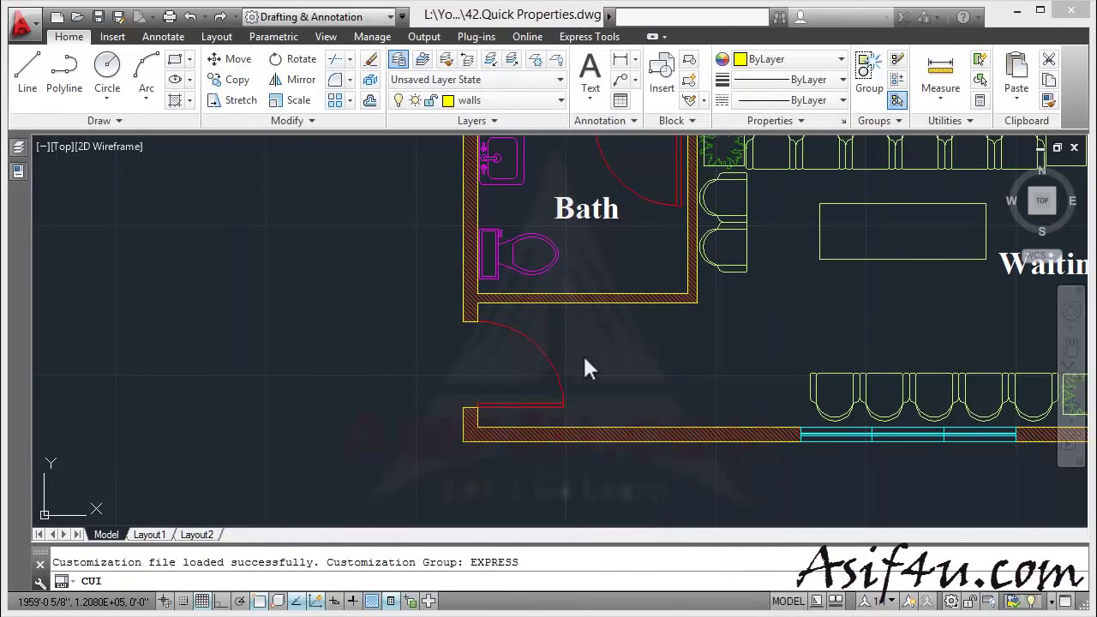
scroll(584, 354, "down", 2)
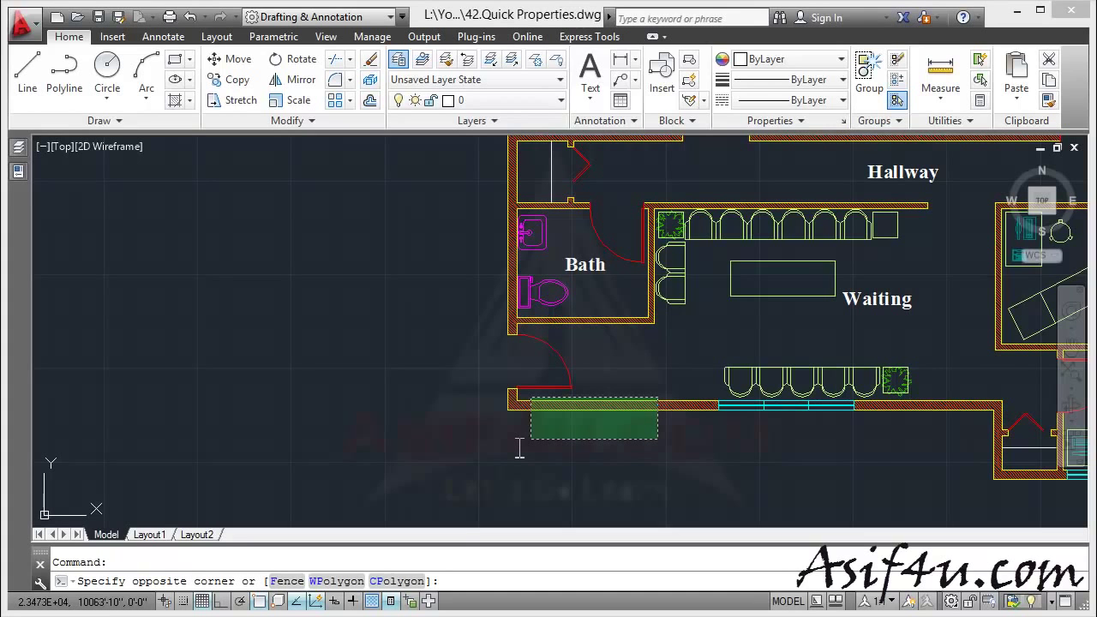
key("Escape")
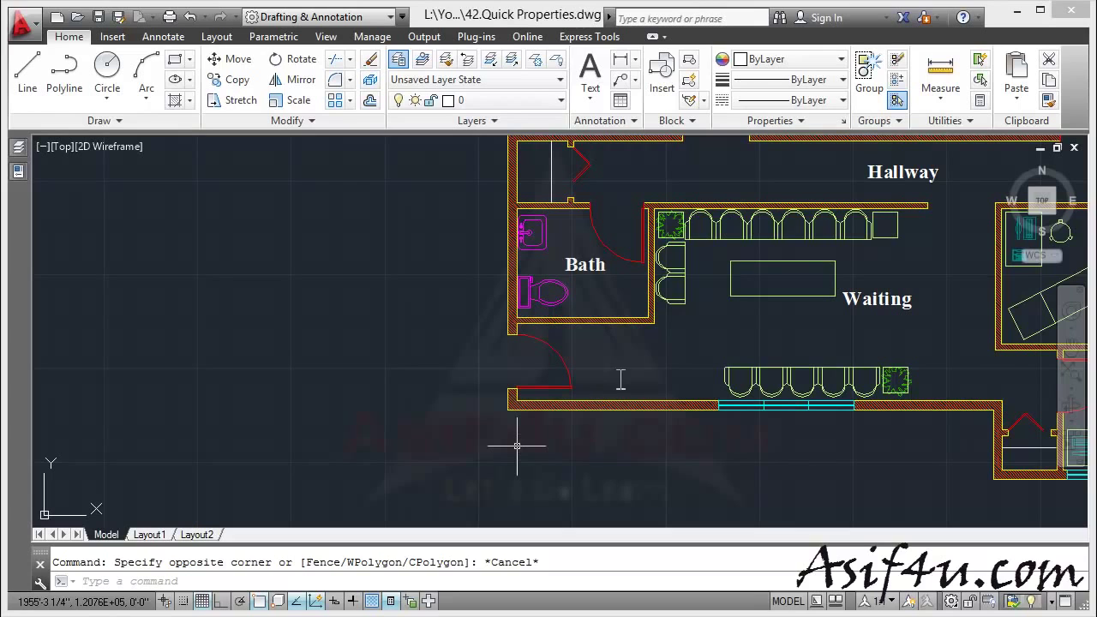